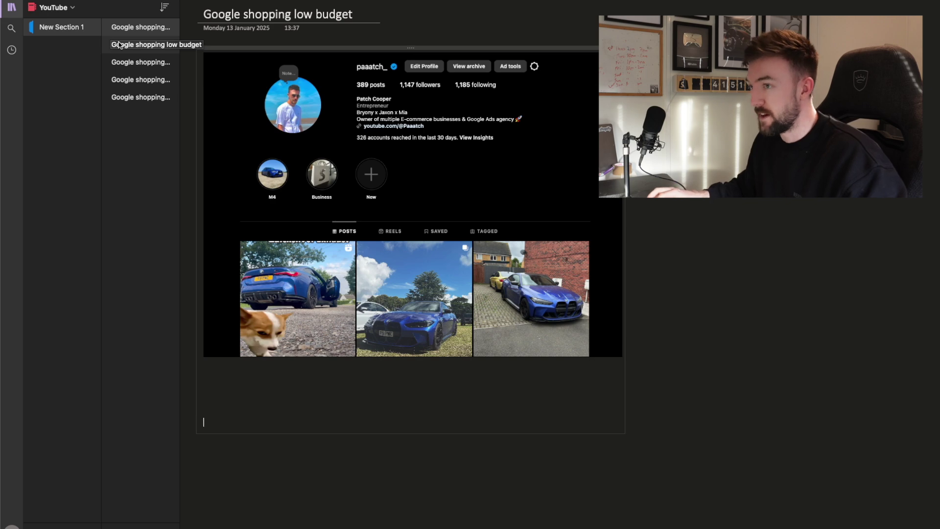
# Open the second 'Google shopping' page in OneNote to view the Merchant centre setup notes.
pyautogui.click(118, 45)
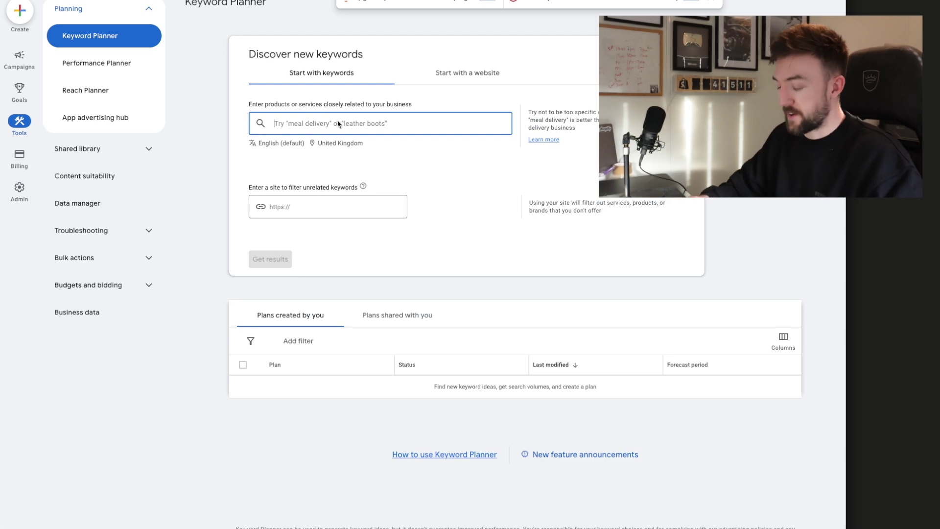
# Enter 'gym leggings' as the Keyword Planner seed keyword and request keyword ideas.
pyautogui.write('gym')
pyautogui.press('BackSpace')
pyautogui.write('gym legging')
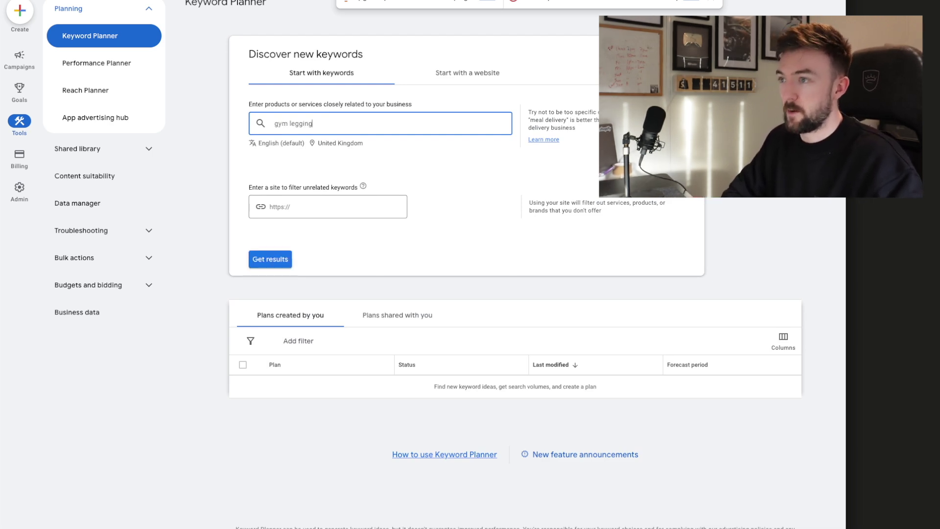
pyautogui.write('s')
pyautogui.press('Return')
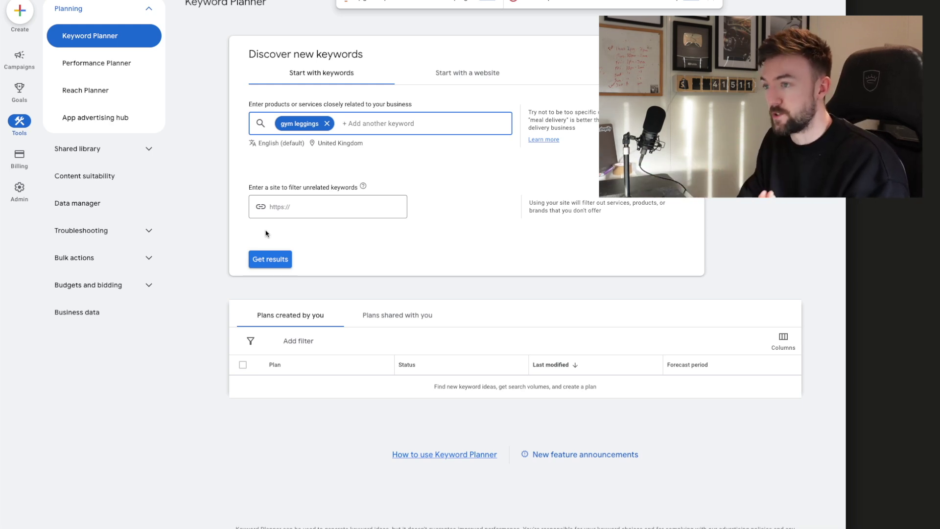
pyautogui.click(270, 264)
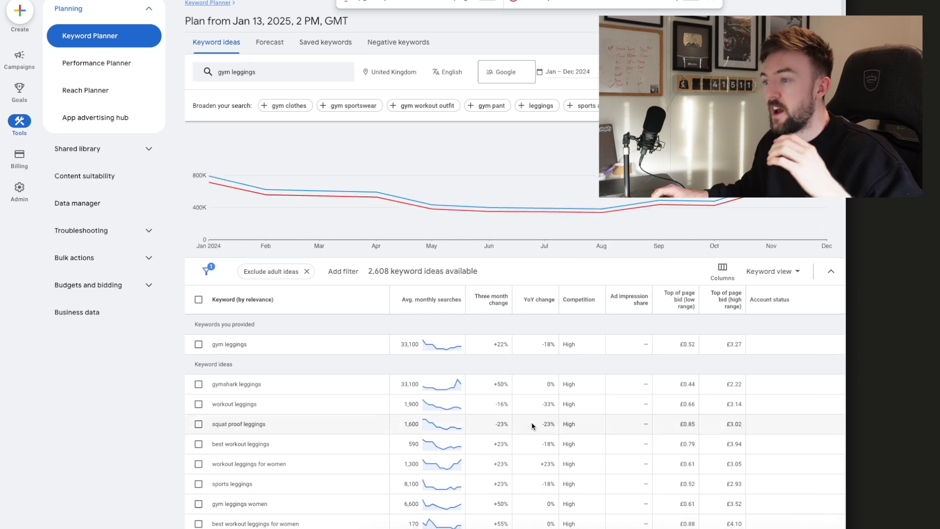
# Scroll through the 2,608 gym leggings keyword ideas and highlight 'gymshark'.
pyautogui.scroll(-1, 532, 426)
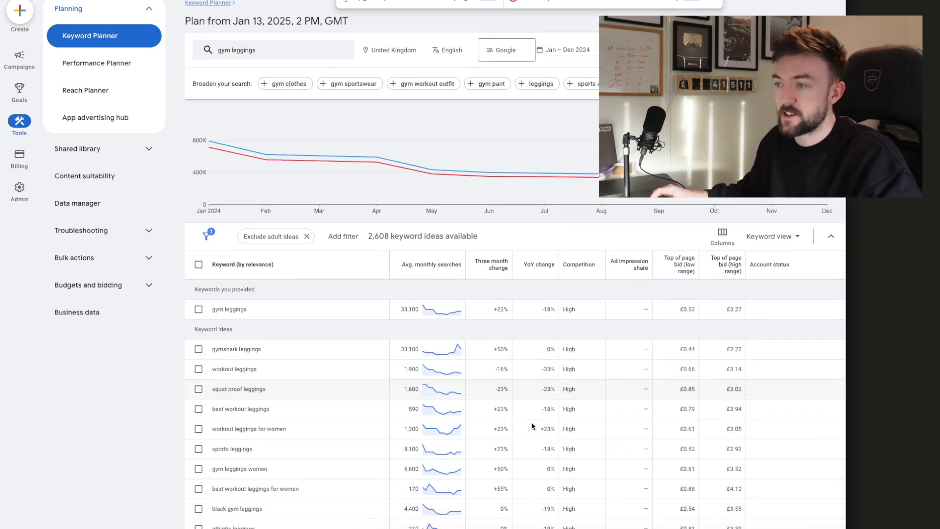
pyautogui.scroll(-1, 533, 426)
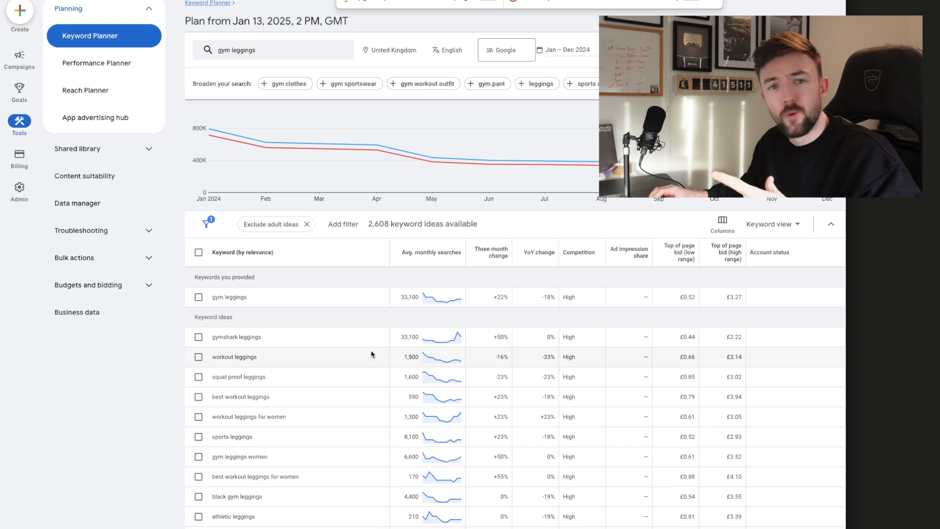
pyautogui.scroll(-1, 386, 343)
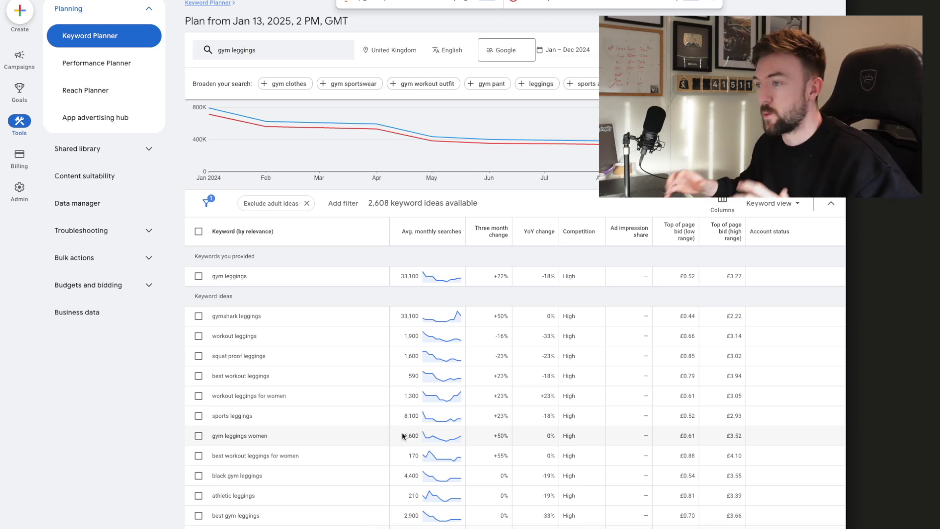
pyautogui.scroll(-1, 382, 386)
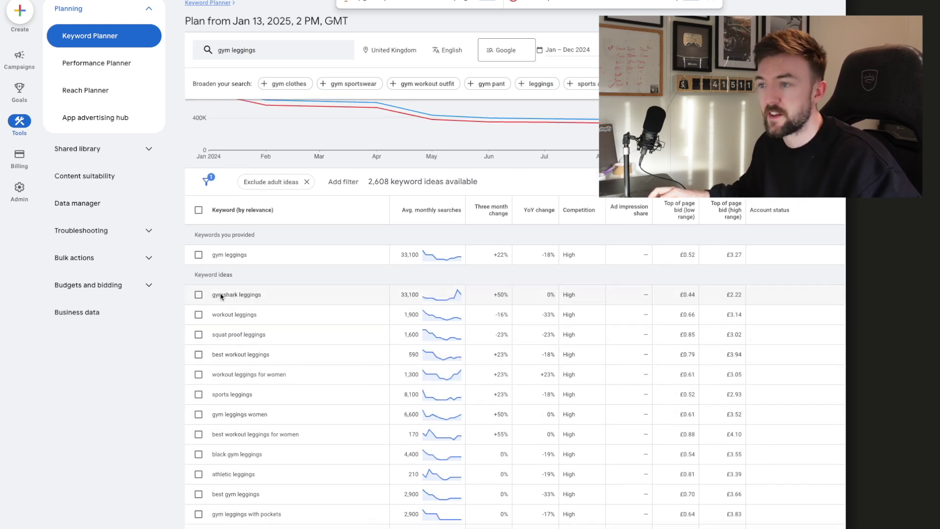
pyautogui.moveTo(212, 295); pyautogui.dragTo(238, 296)
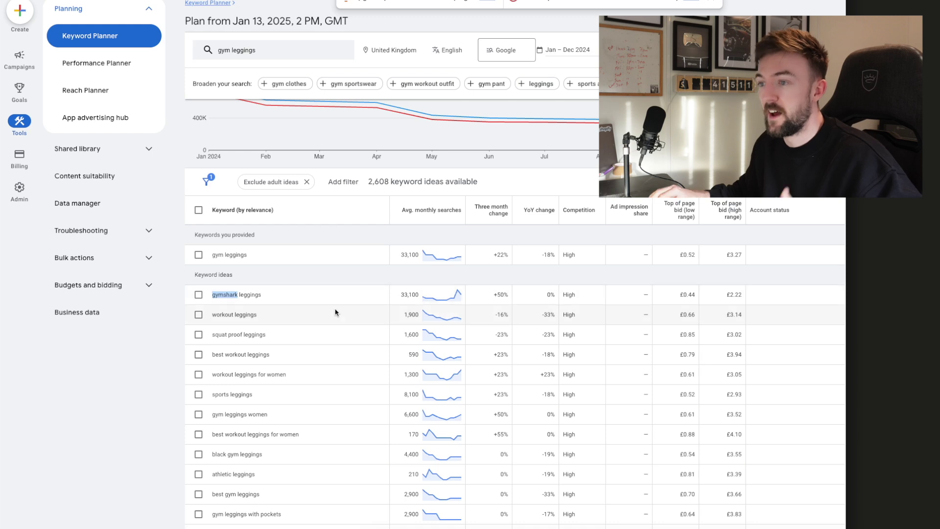
# Highlight keyword ideas such as squat proof leggings and workout leggings while scrolling the table.
pyautogui.moveTo(216, 336); pyautogui.dragTo(281, 340)
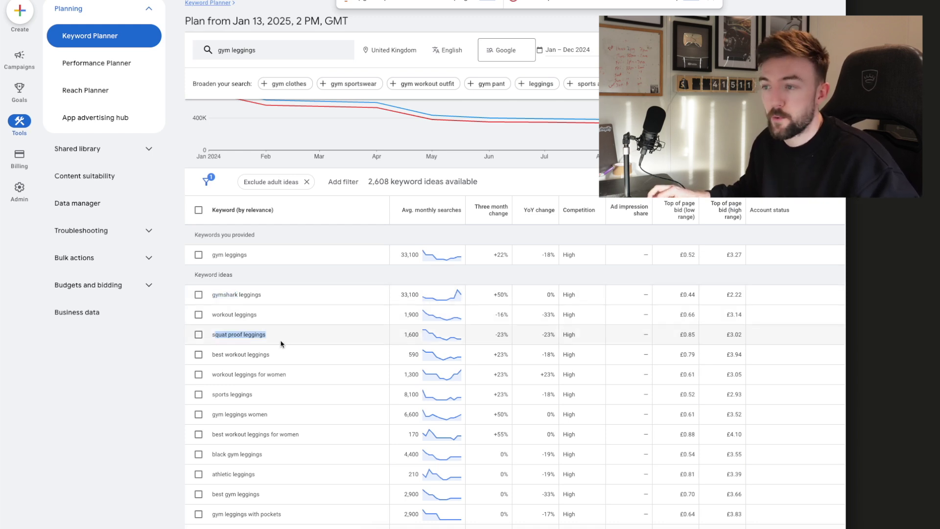
pyautogui.moveTo(215, 316); pyautogui.dragTo(257, 316)
pyautogui.scroll(-1, 271, 377)
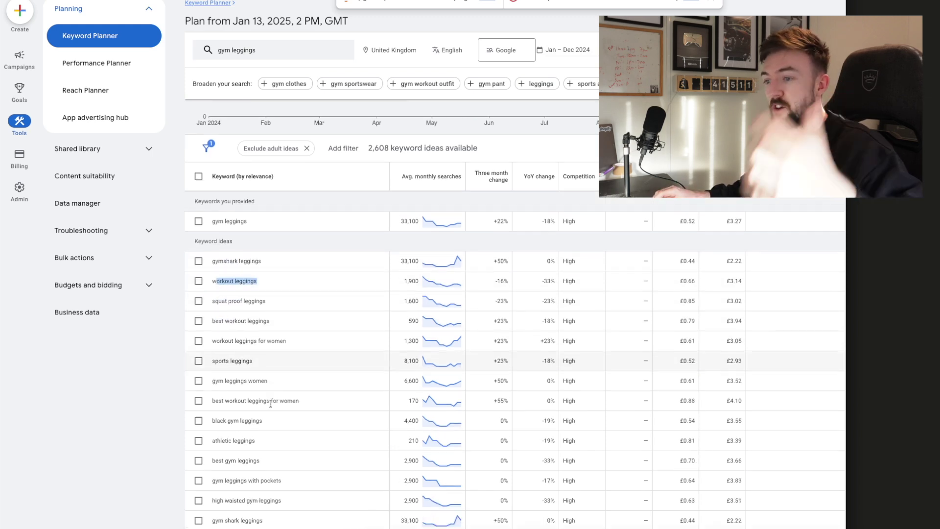
pyautogui.moveTo(216, 425); pyautogui.dragTo(266, 428)
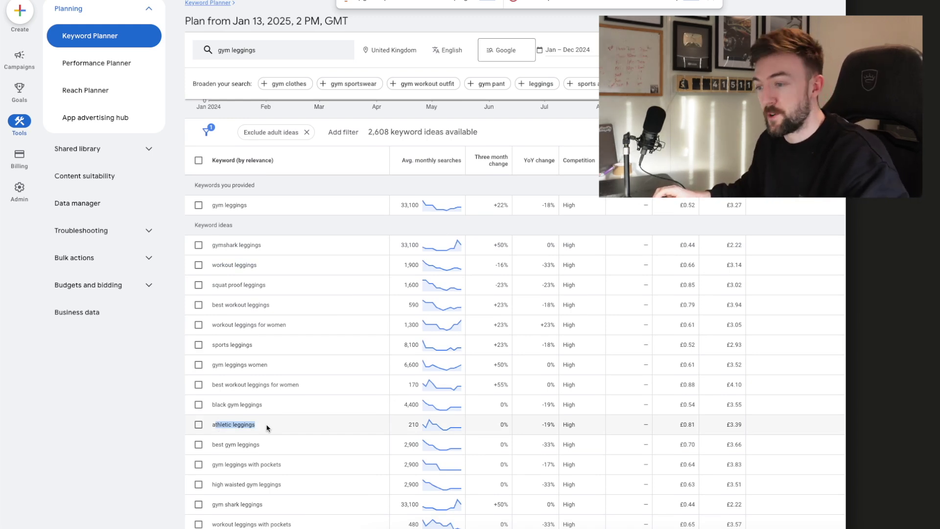
pyautogui.scroll(-1, 308, 285)
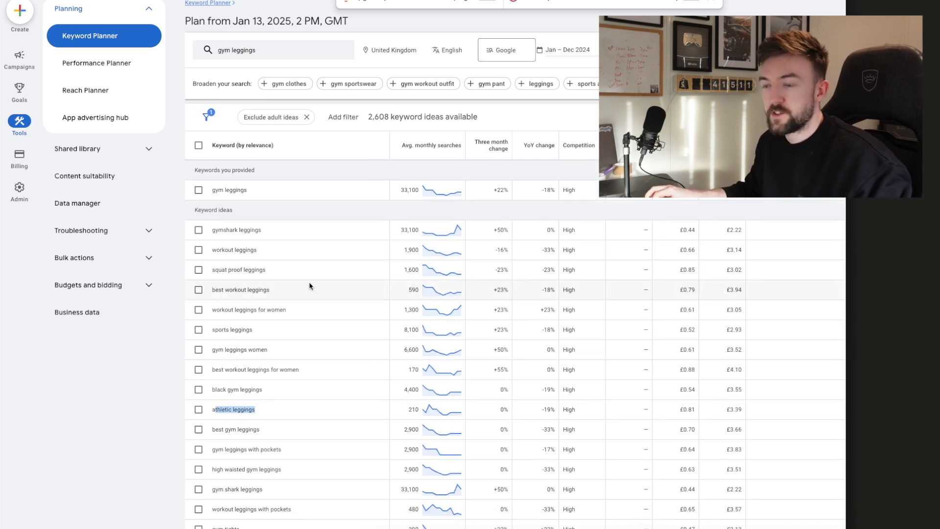
pyautogui.scroll(-1, 312, 314)
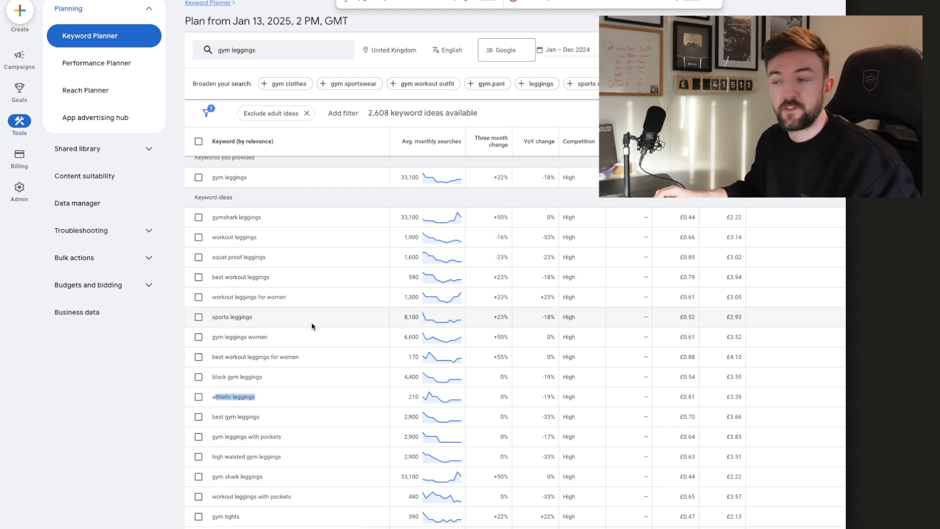
pyautogui.scroll(-3, 311, 322)
pyautogui.scroll(-3, 357, 373)
pyautogui.scroll(-3, 358, 373)
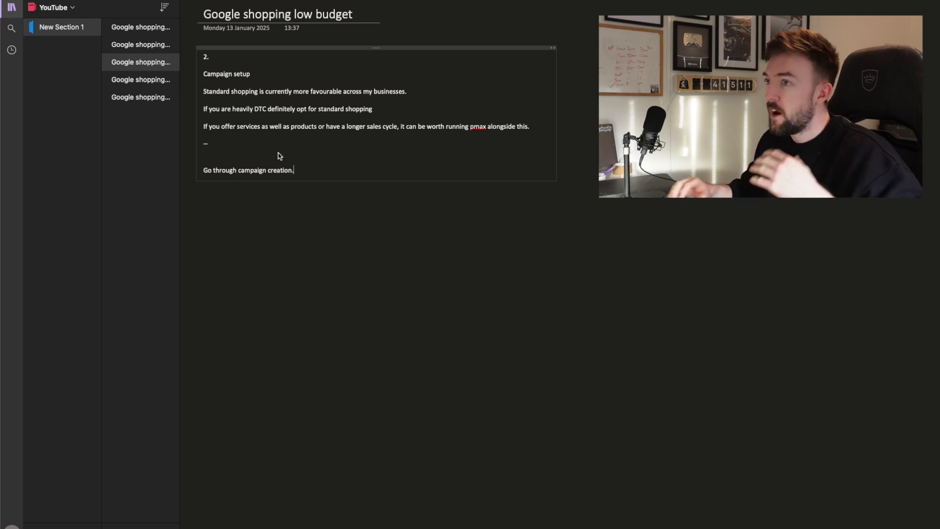
pyautogui.moveTo(238, 92); pyautogui.dragTo(391, 92)
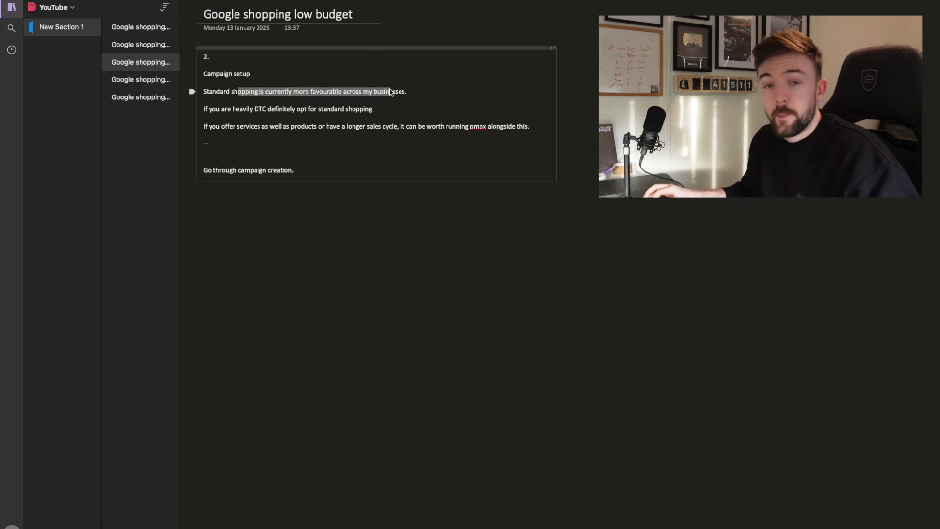
pyautogui.click(434, 95)
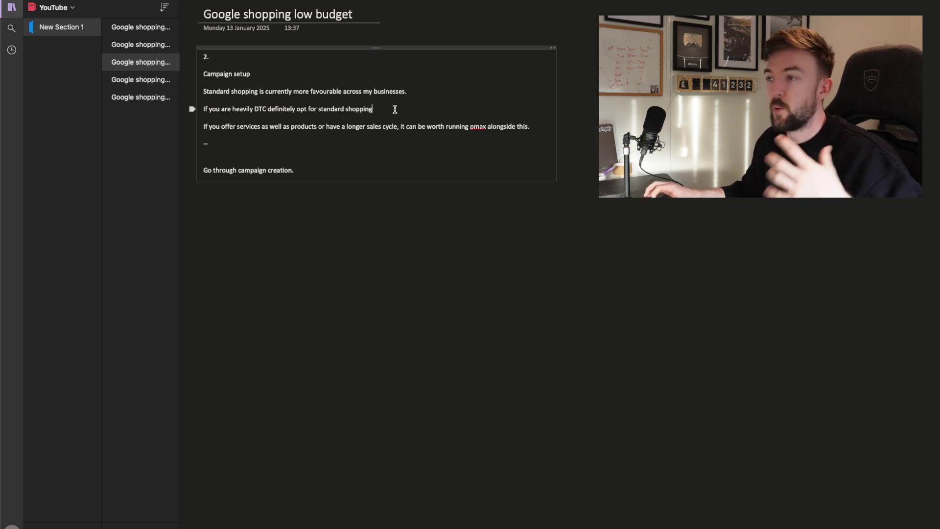
pyautogui.moveTo(396, 113); pyautogui.dragTo(232, 110)
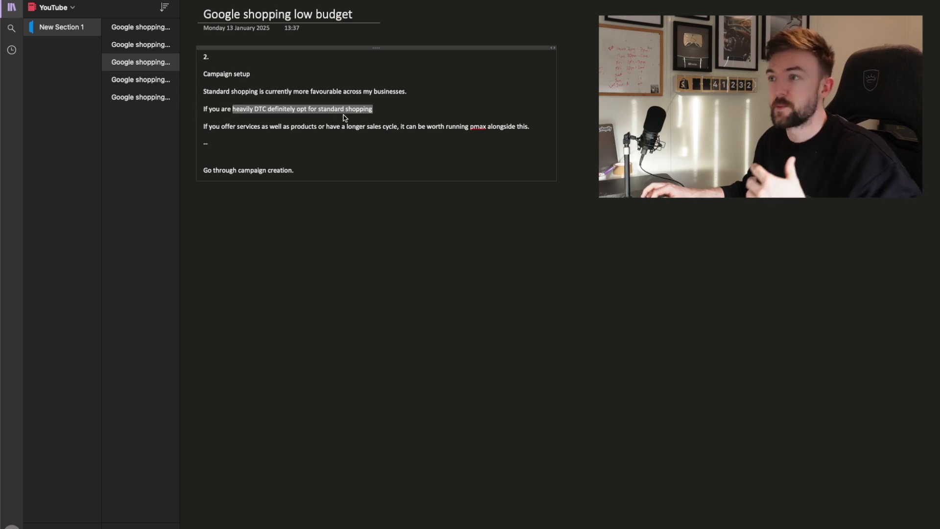
pyautogui.click(381, 114)
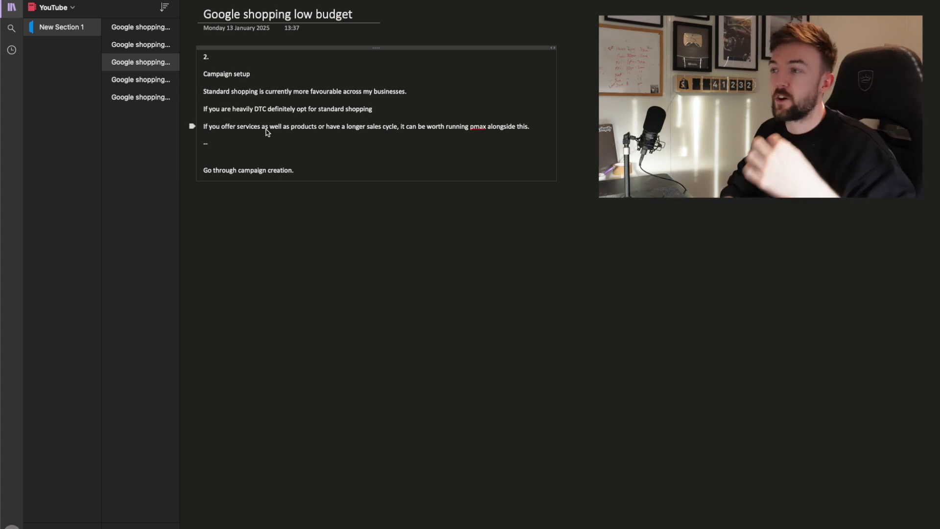
pyautogui.moveTo(266, 130); pyautogui.dragTo(407, 135)
pyautogui.click(406, 121)
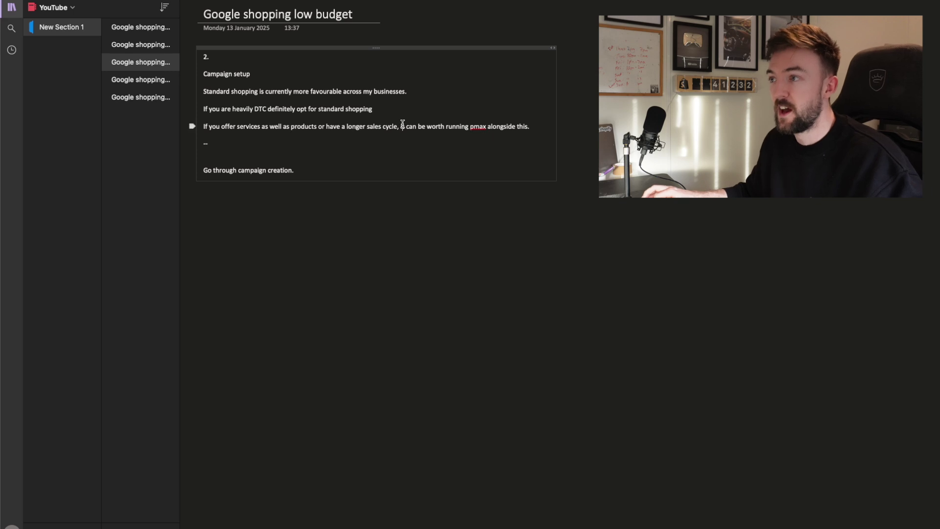
pyautogui.tripleClick(402, 125)
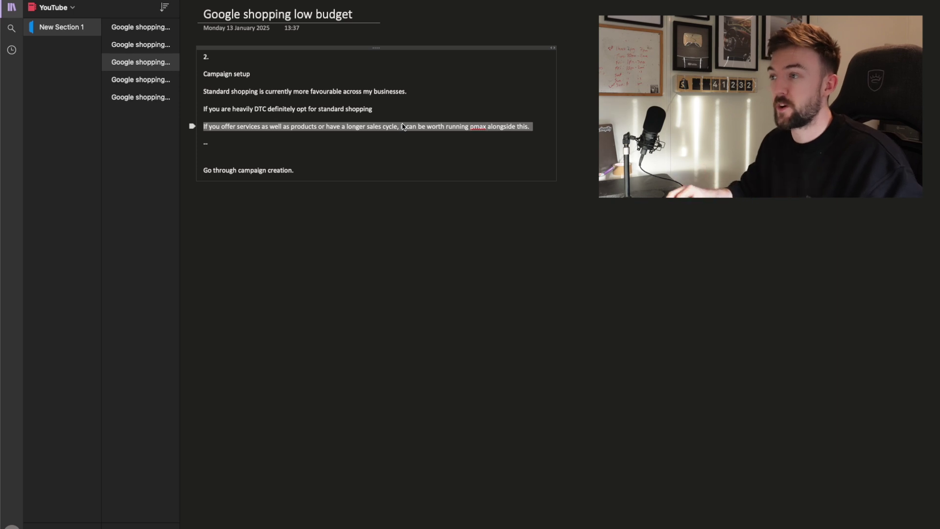
pyautogui.moveTo(397, 111); pyautogui.dragTo(360, 92)
pyautogui.click(331, 148)
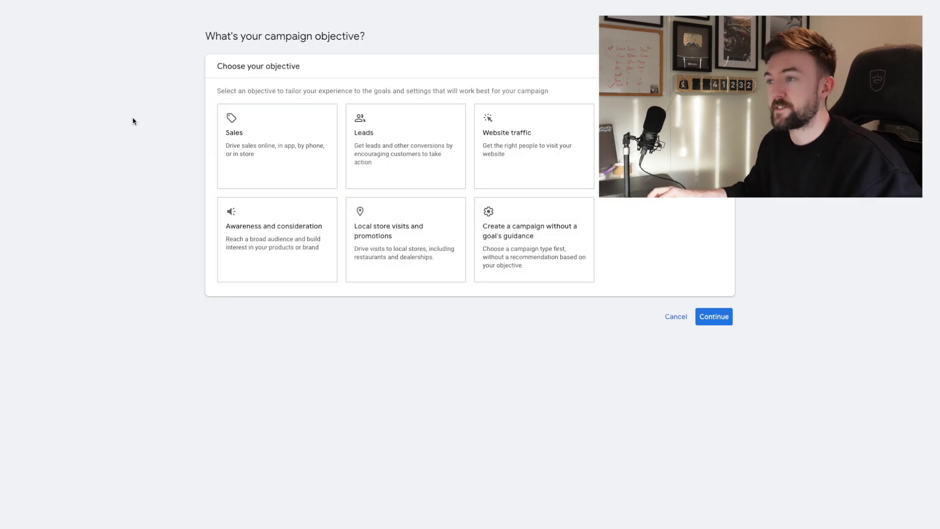
# Pick the Sales objective with Purchases goal and the Shopping campaign type.
pyautogui.click(238, 160)
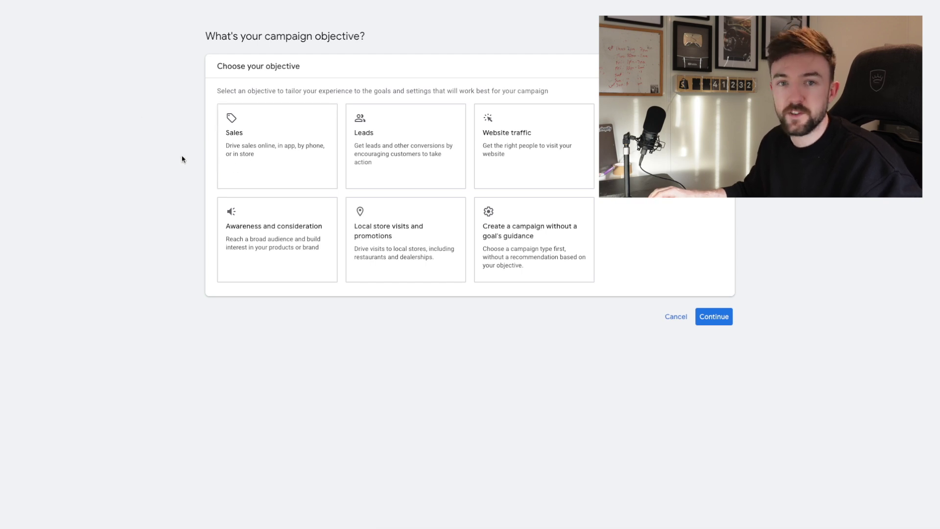
pyautogui.click(287, 139)
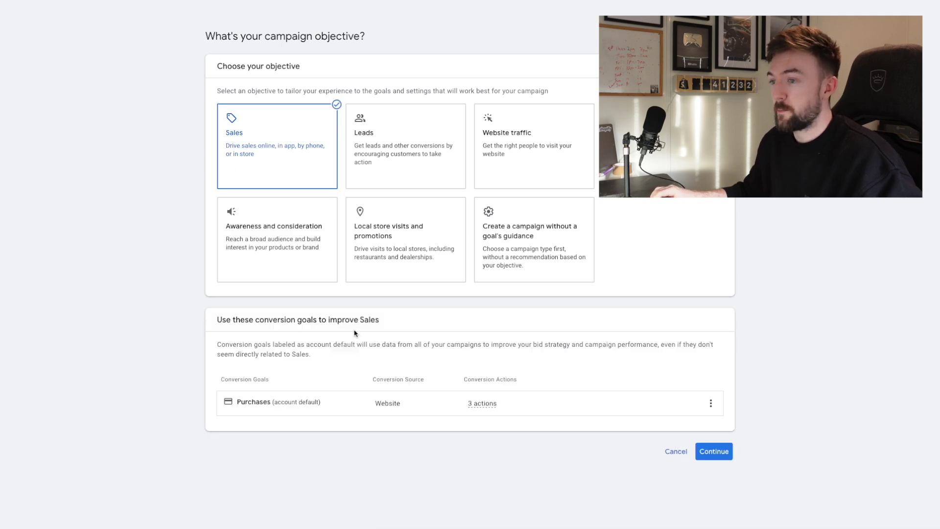
pyautogui.click(713, 451)
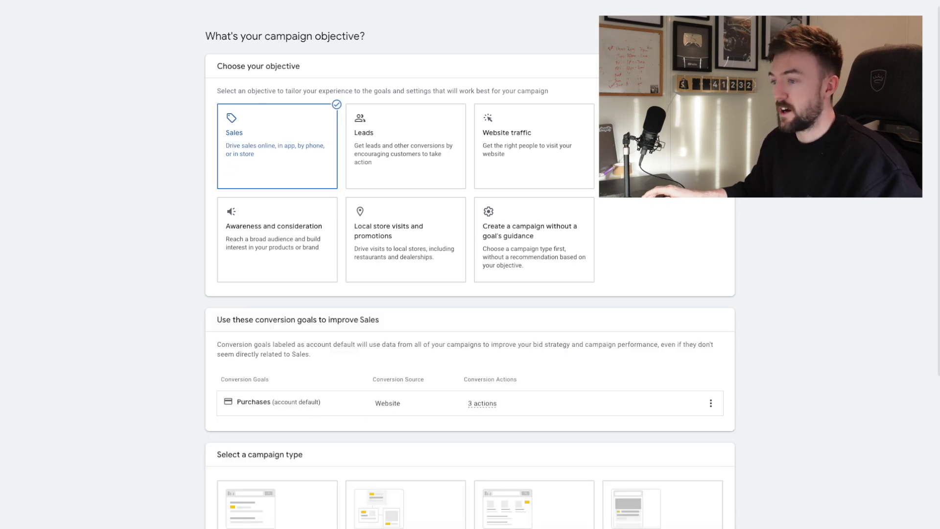
pyautogui.click(532, 354)
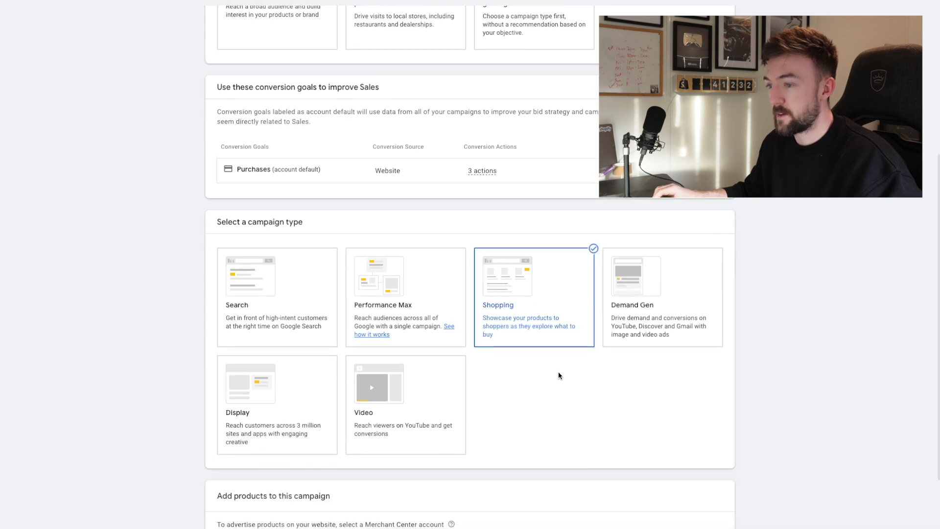
pyautogui.scroll(-2, 578, 348)
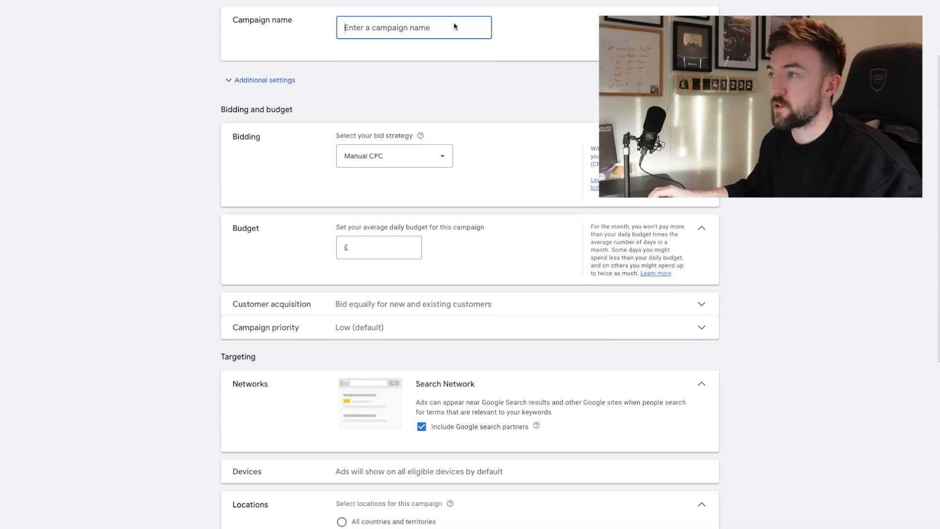
# Name the campaign 'Standard Shopping' and expand its additional settings.
pyautogui.write('Standard Shopping')
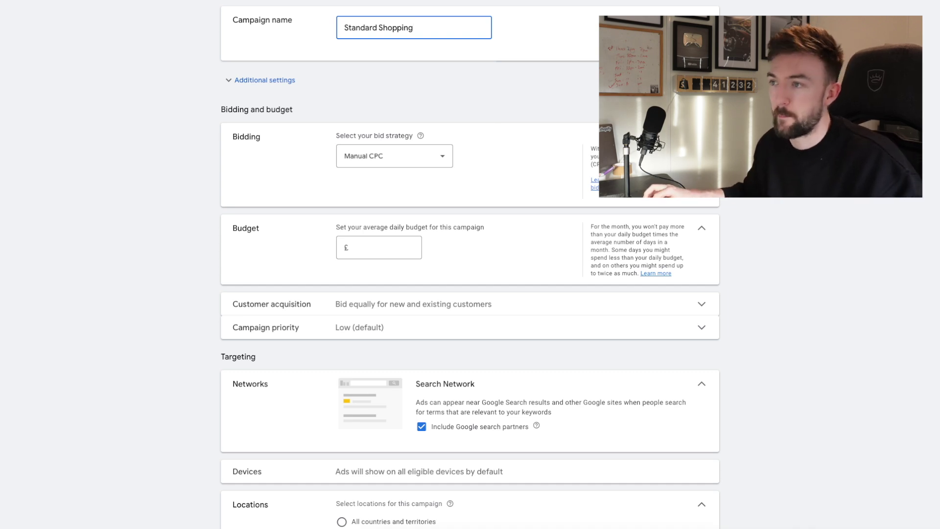
pyautogui.click(133, 244)
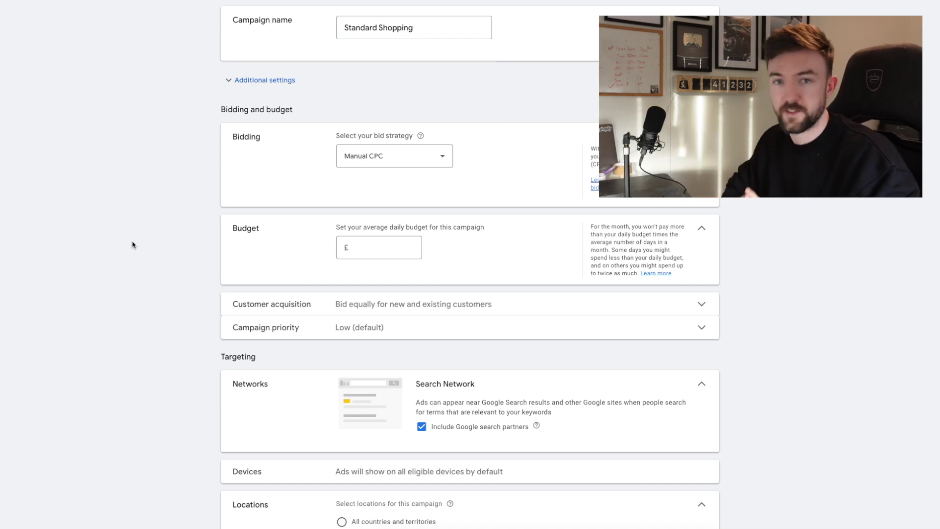
pyautogui.click(264, 80)
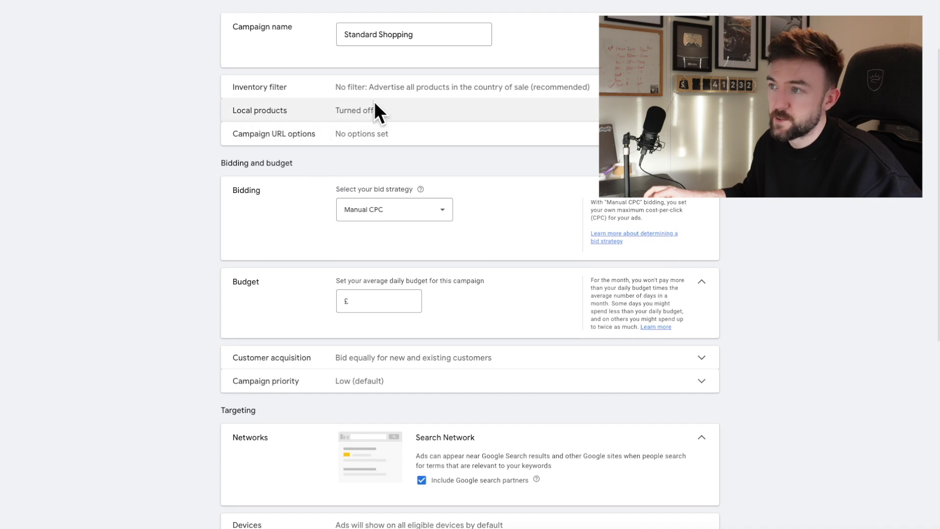
pyautogui.scroll(-1, 137, 167)
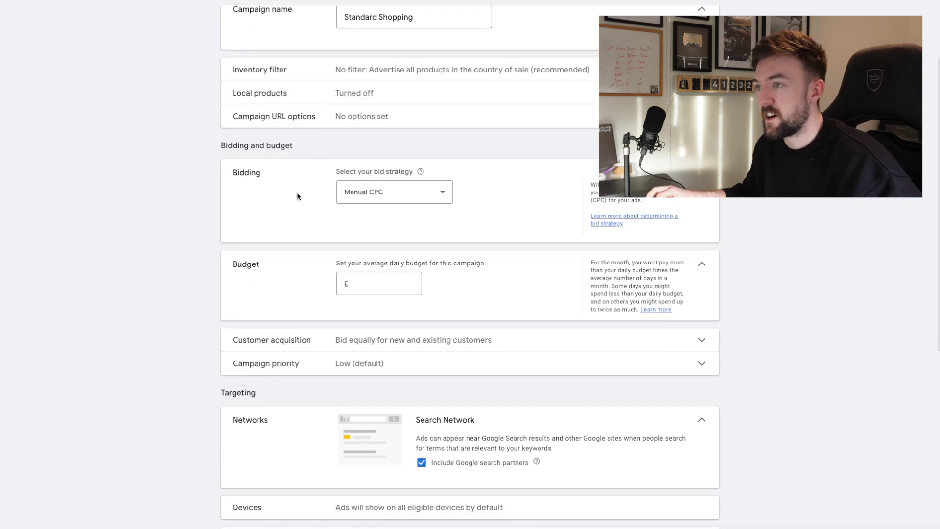
# Switch the bid strategy to Target ROAS with a 100% target.
pyautogui.click(381, 196)
pyautogui.click(225, 200)
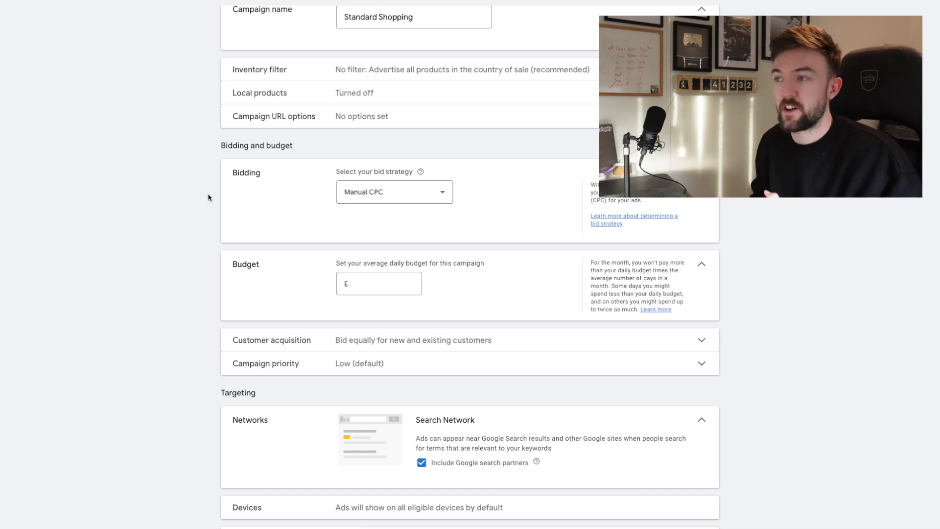
pyautogui.click(380, 193)
pyautogui.click(398, 210)
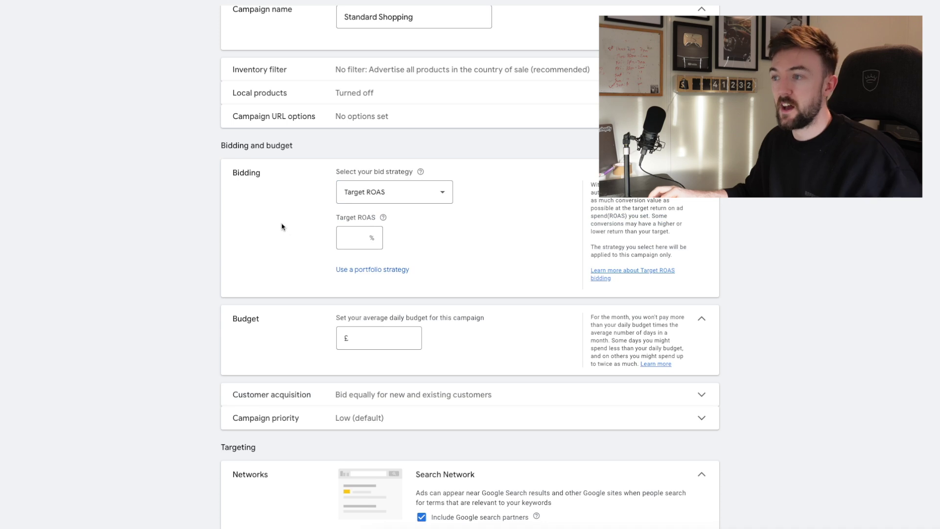
pyautogui.click(352, 240)
pyautogui.write('100')
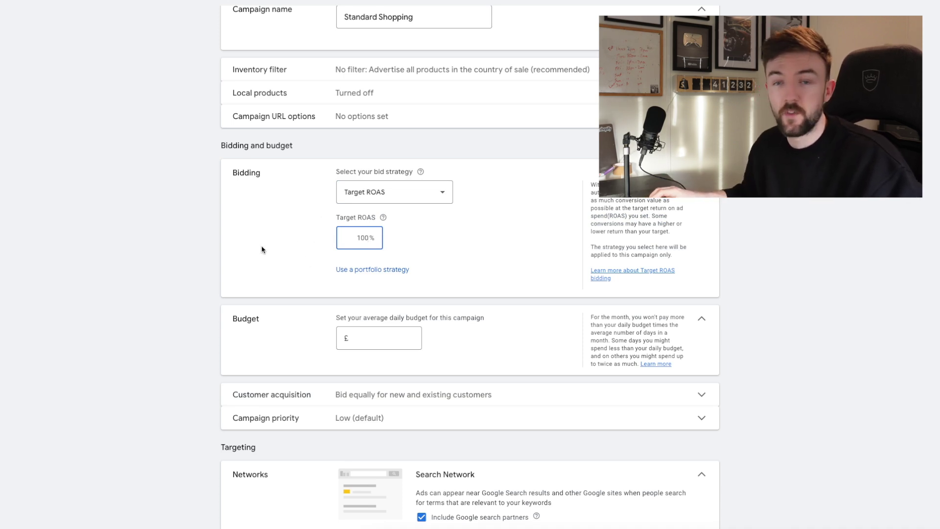
pyautogui.click(367, 191)
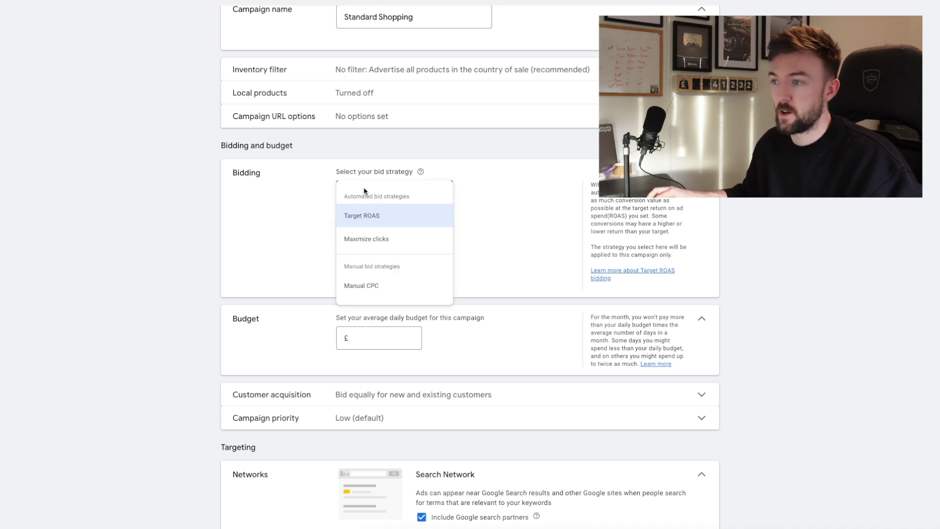
# Change bidding to Maximize clicks capped at a £1.00 maximum CPC bid limit.
pyautogui.click(386, 237)
pyautogui.click(361, 193)
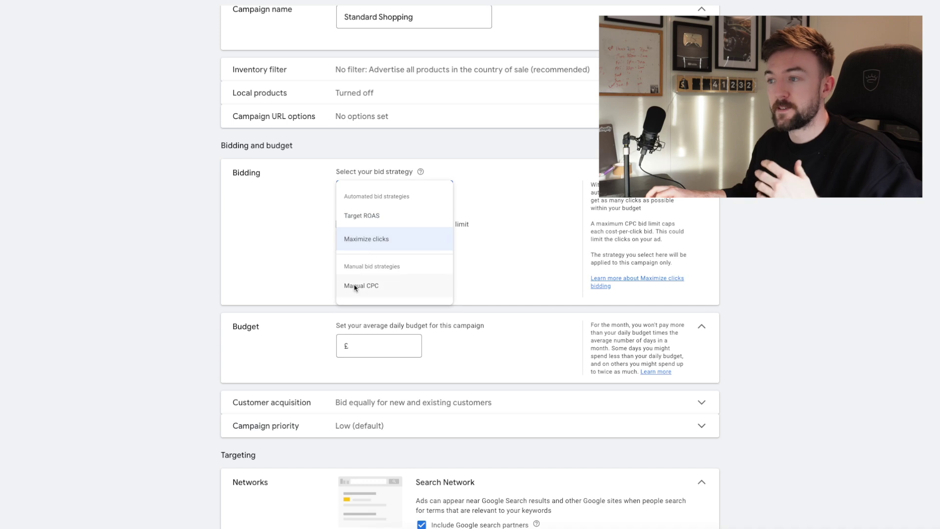
pyautogui.click(140, 223)
pyautogui.click(340, 224)
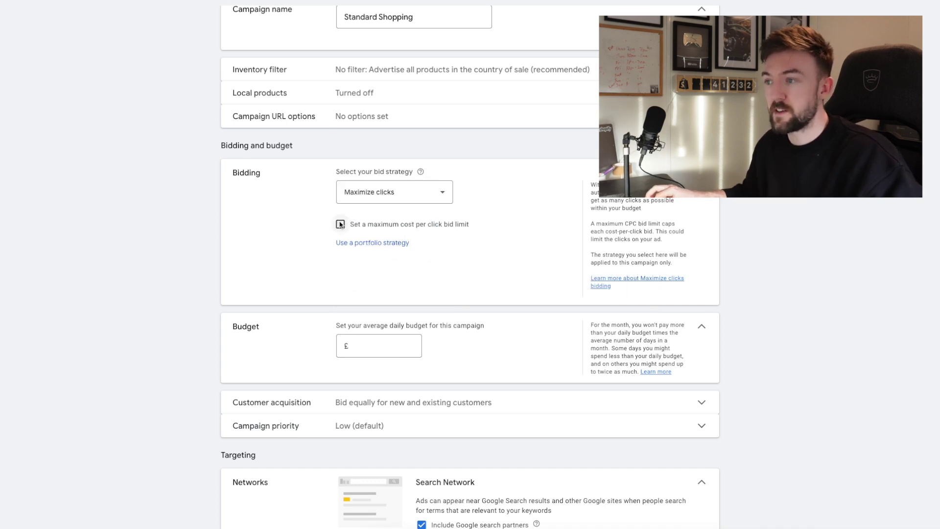
pyautogui.click(358, 257)
pyautogui.write('1')
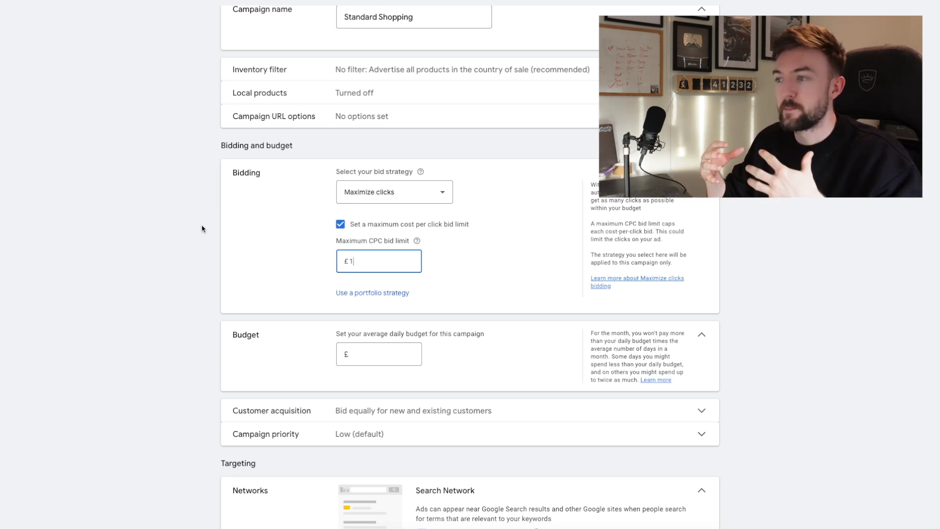
pyautogui.click(266, 269)
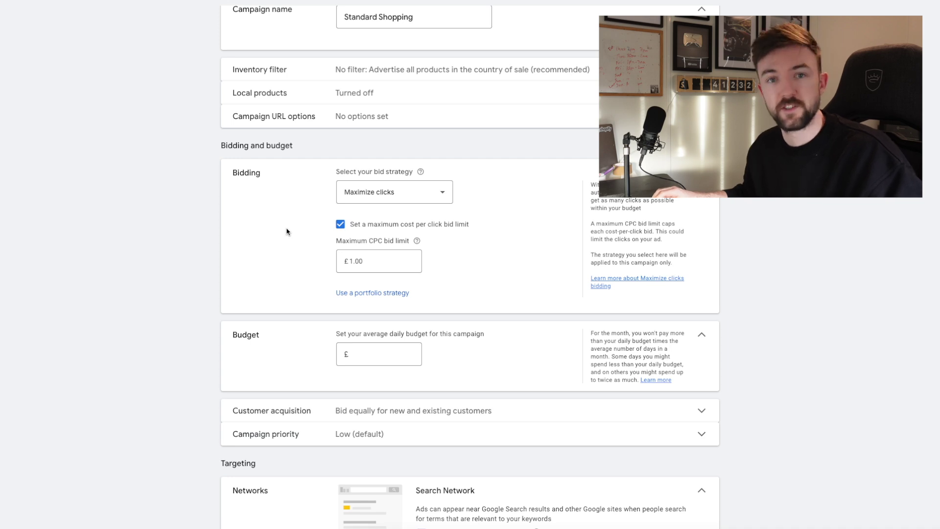
pyautogui.click(394, 198)
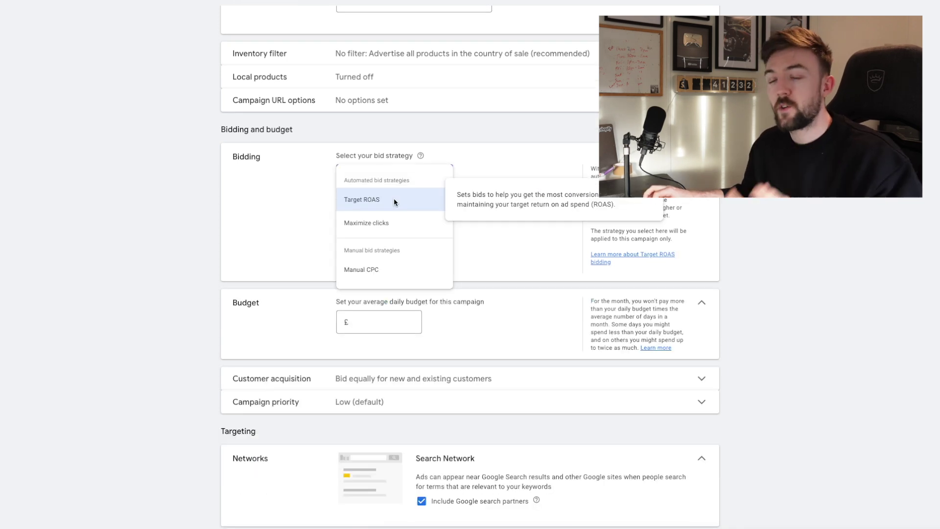
# Return bidding to Target ROAS and replace the 100% target with 350%.
pyautogui.click(394, 201)
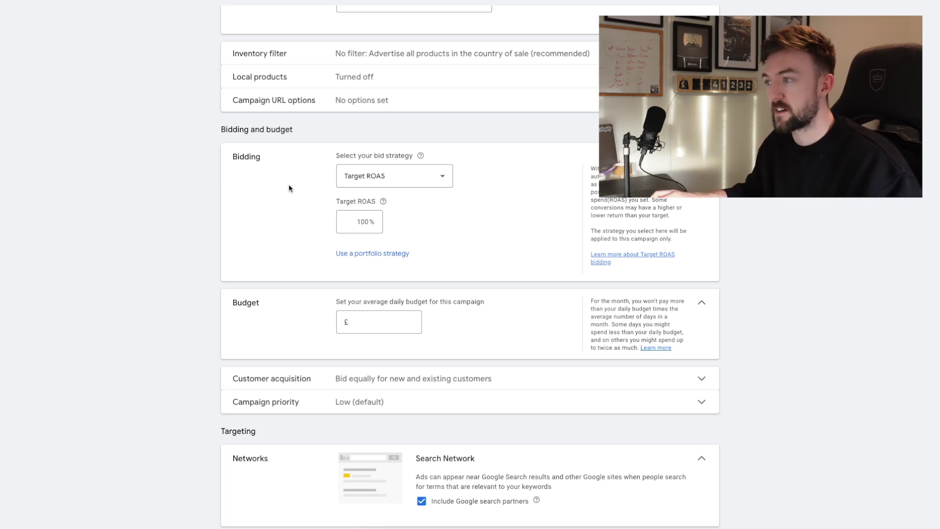
pyautogui.moveTo(358, 230); pyautogui.dragTo(387, 222)
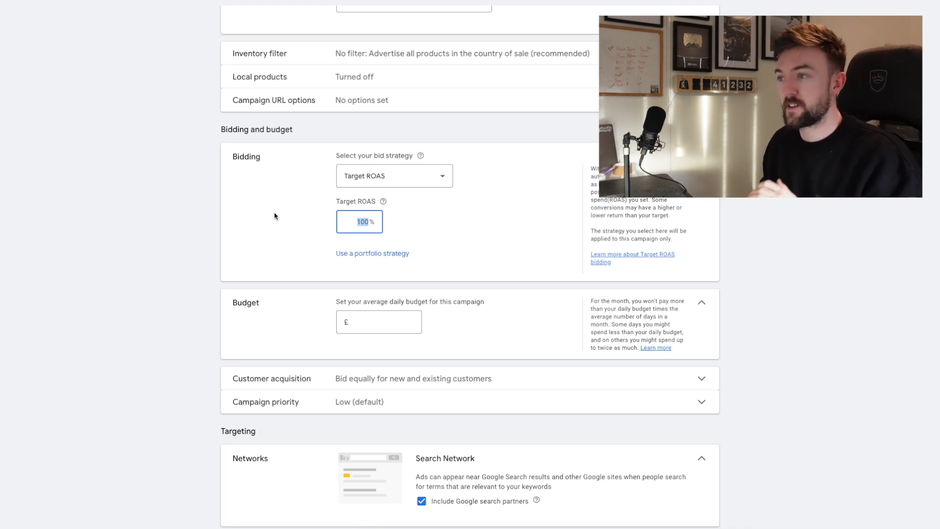
pyautogui.write('350')
pyautogui.click(251, 248)
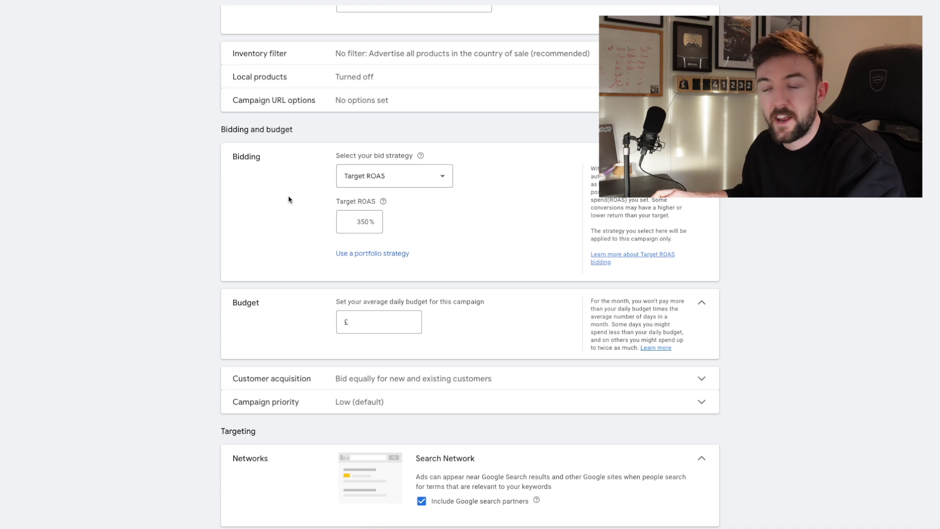
# Reset the Target ROAS value from 350% back to 100%.
pyautogui.click(361, 227)
pyautogui.click(240, 232)
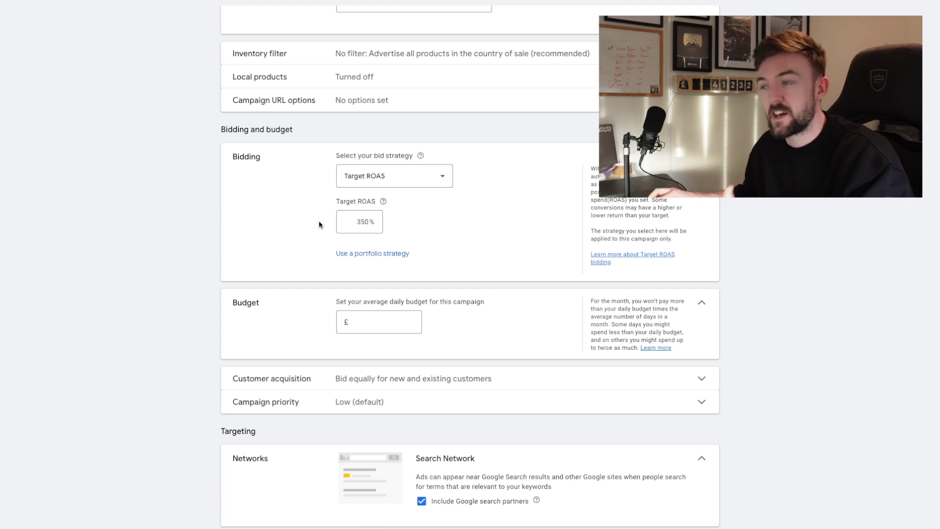
pyautogui.doubleClick(353, 223)
pyautogui.write('100')
pyautogui.click(262, 211)
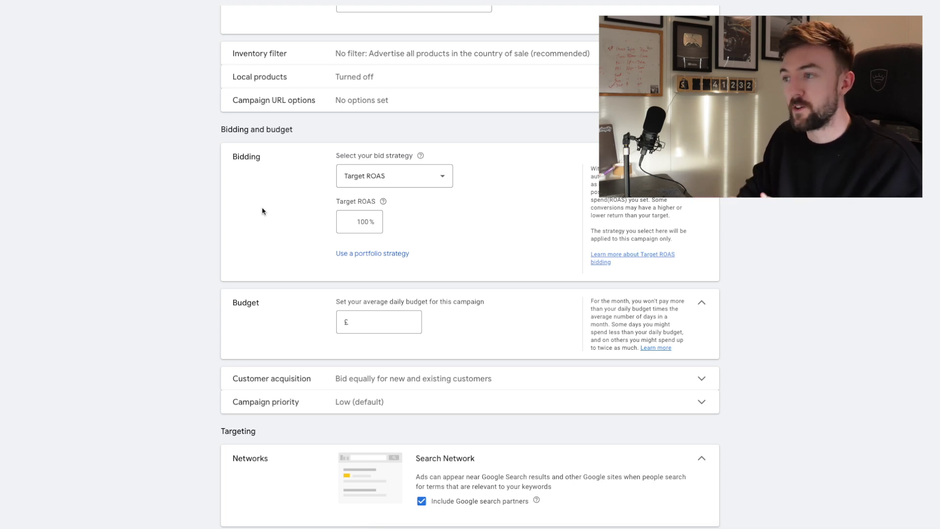
pyautogui.click(353, 222)
pyautogui.moveTo(376, 221); pyautogui.dragTo(330, 222)
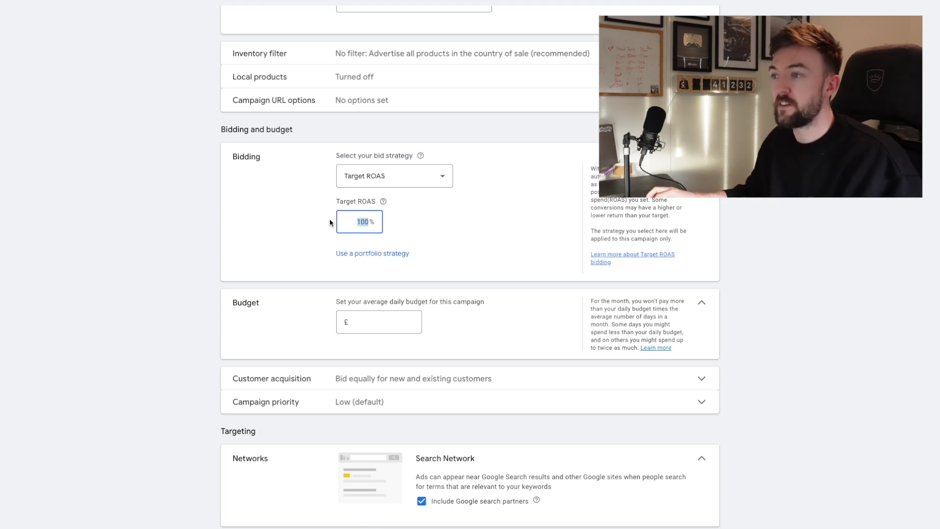
pyautogui.click(355, 225)
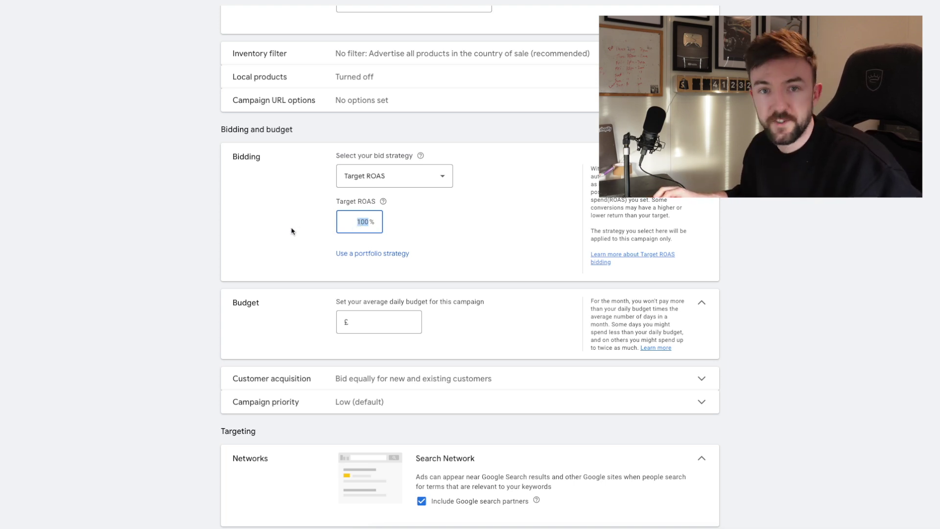
pyautogui.press('Tab')
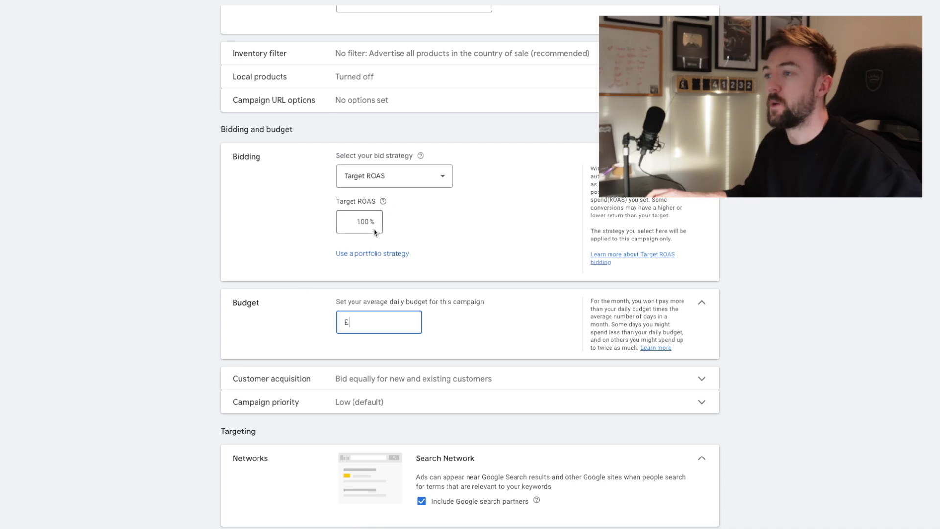
# Confirm the £50.00 average daily budget and scroll down to the targeting settings.
pyautogui.scroll(-1, 251, 291)
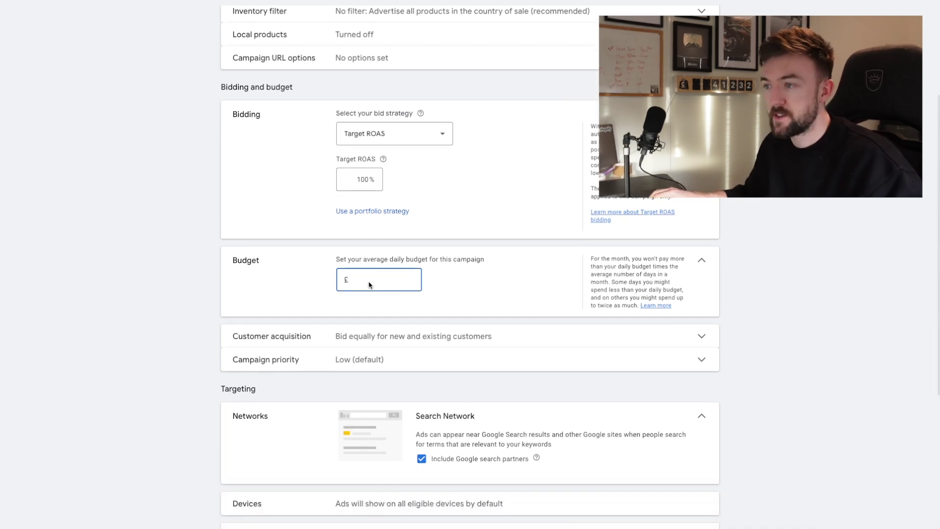
pyautogui.click(145, 265)
pyautogui.scroll(-1, 145, 264)
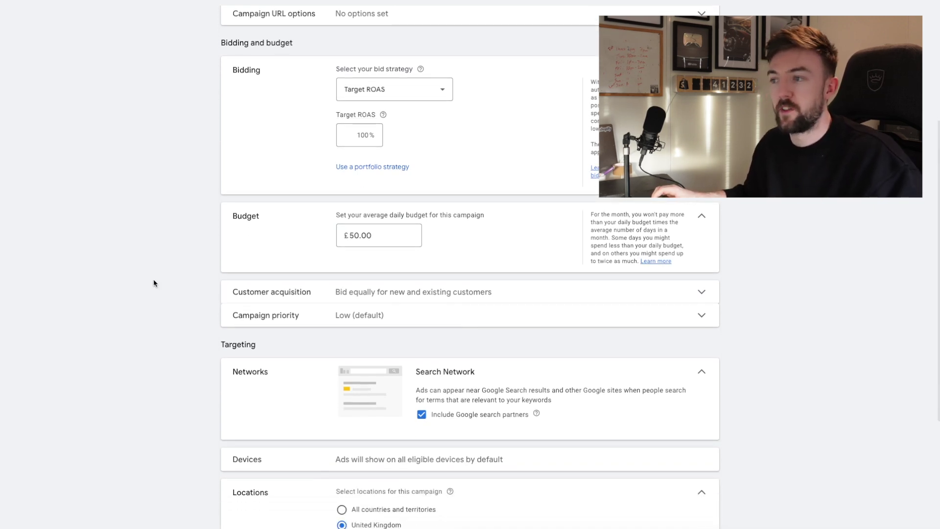
pyautogui.scroll(-1, 154, 283)
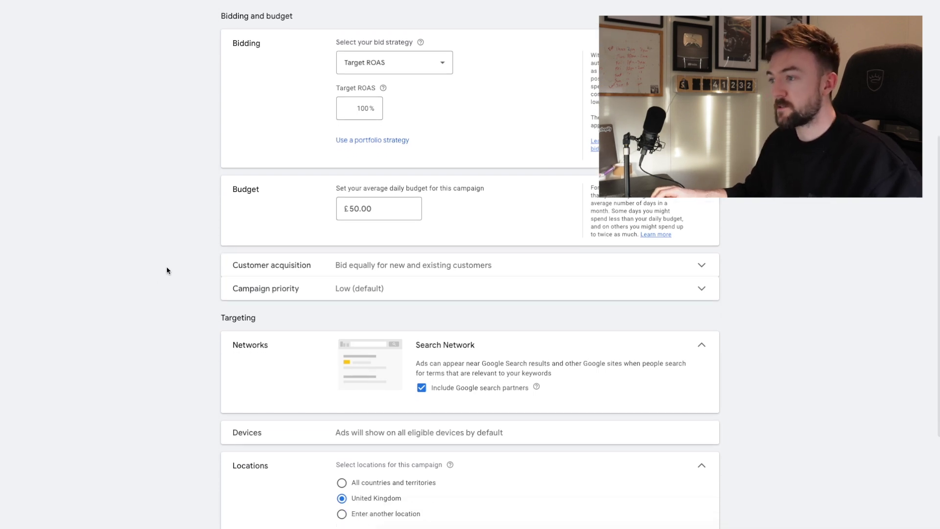
pyautogui.scroll(-2, 166, 270)
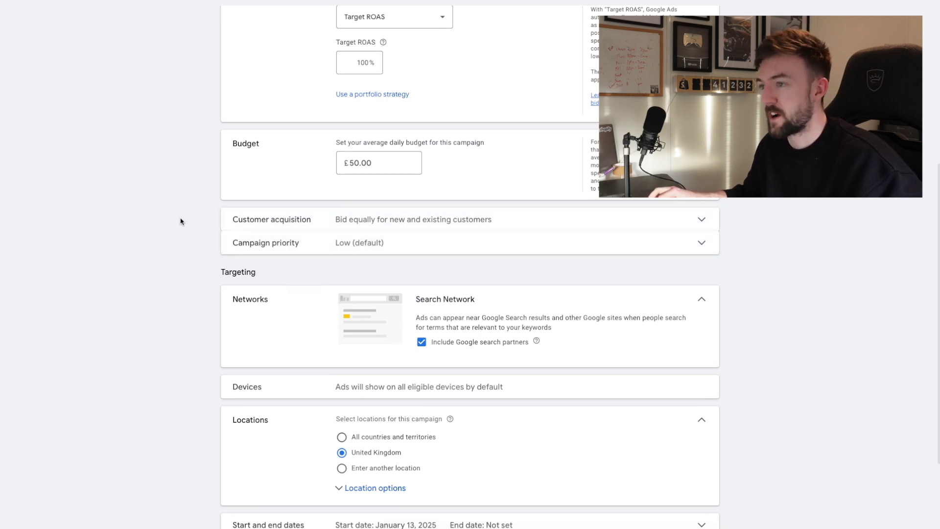
pyautogui.scroll(-2, 180, 262)
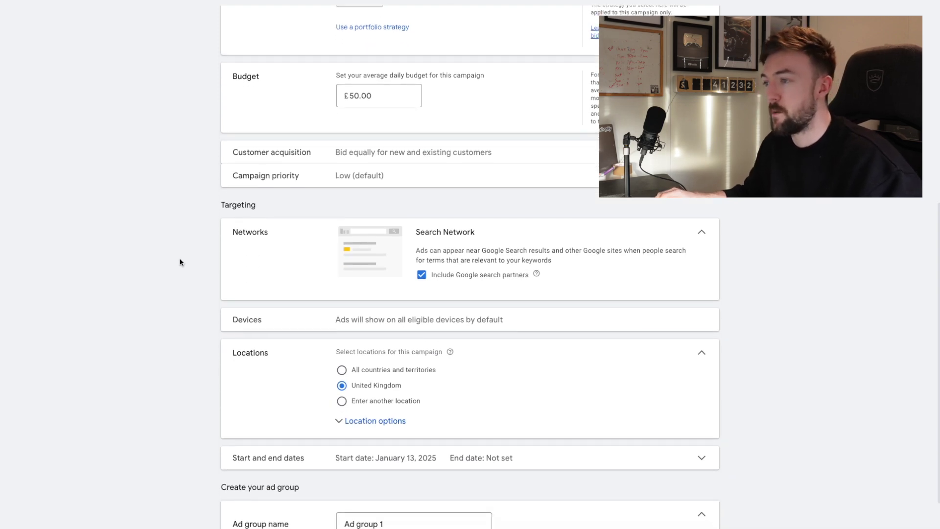
pyautogui.scroll(-2, 279, 253)
# Exclude Google search partners and add the United States as a targeted location.
pyautogui.click(422, 205)
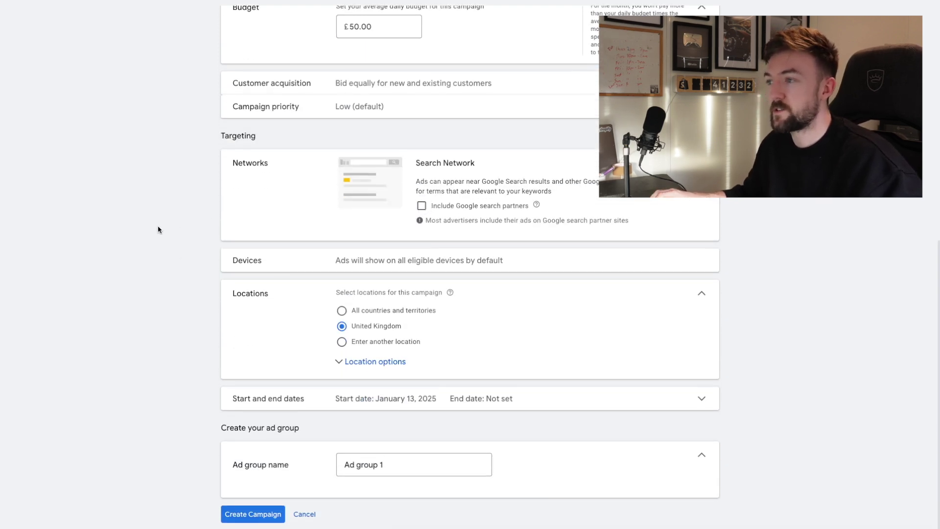
pyautogui.click(368, 361)
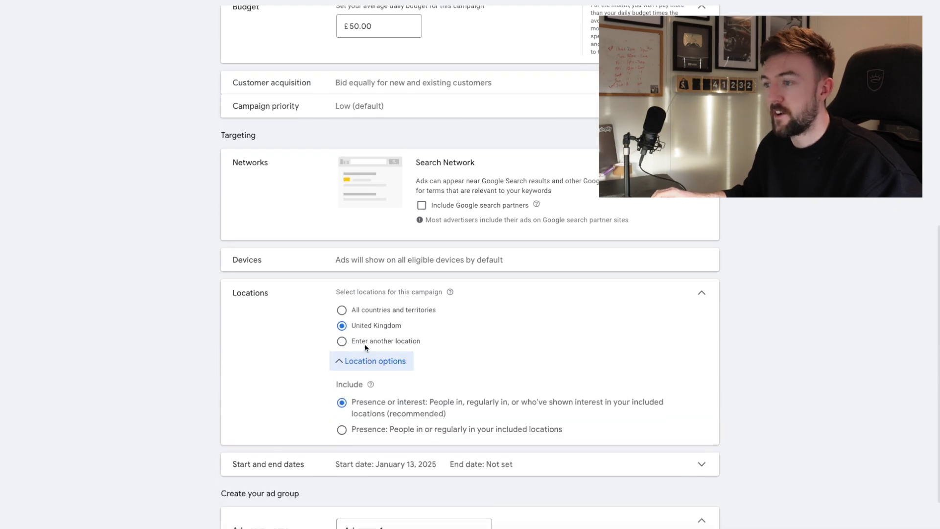
pyautogui.click(378, 341)
pyautogui.click(392, 370)
pyautogui.write('uniteed')
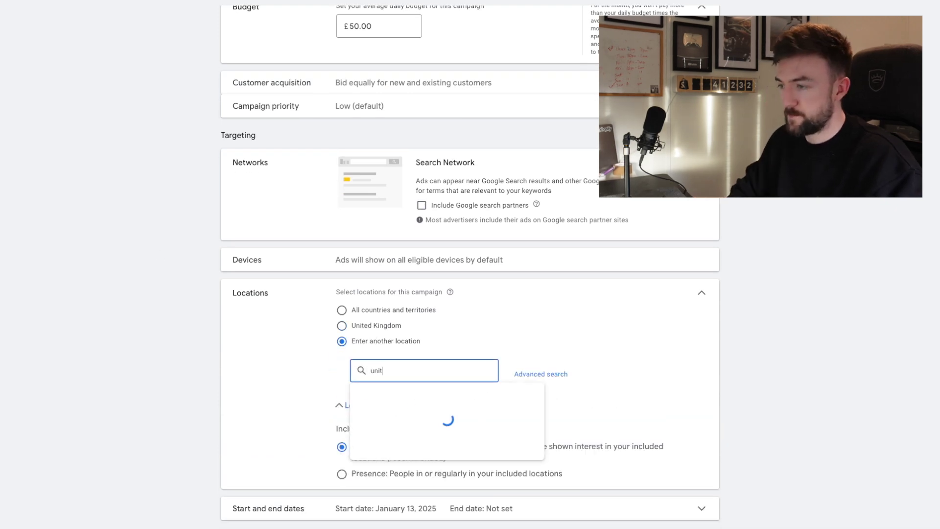
pyautogui.press('BackSpace')
pyautogui.press('BackSpace')
pyautogui.write('d states')
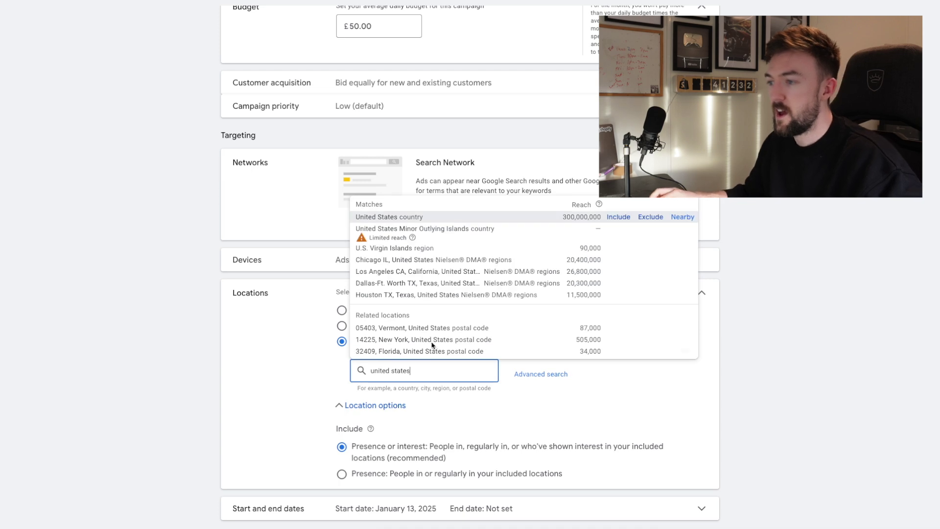
pyautogui.click(619, 217)
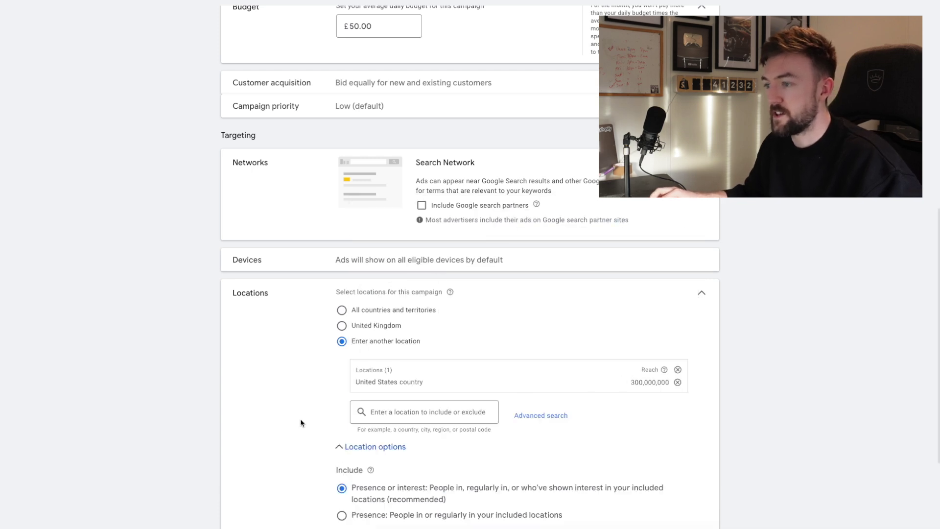
# Limit location targeting to people present or regularly in the United States.
pyautogui.scroll(-3, 300, 420)
pyautogui.click(341, 354)
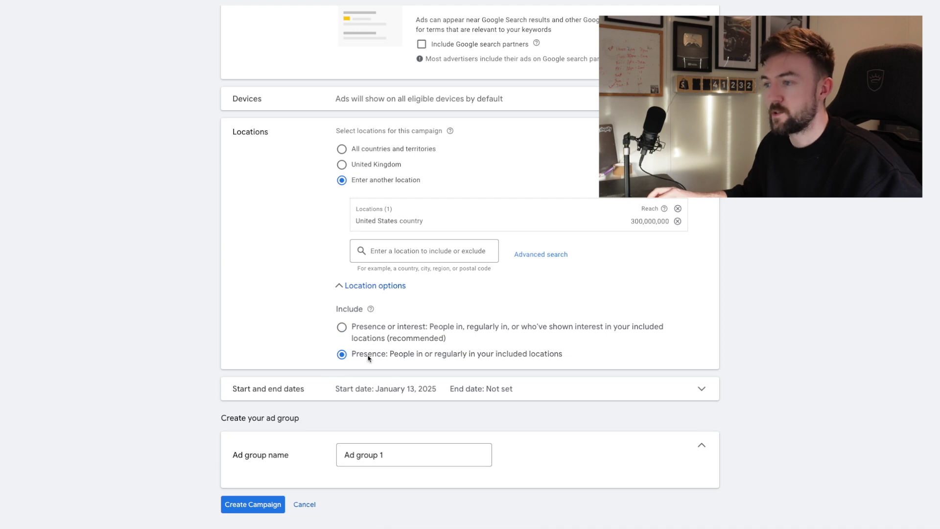
pyautogui.moveTo(388, 355); pyautogui.dragTo(528, 363)
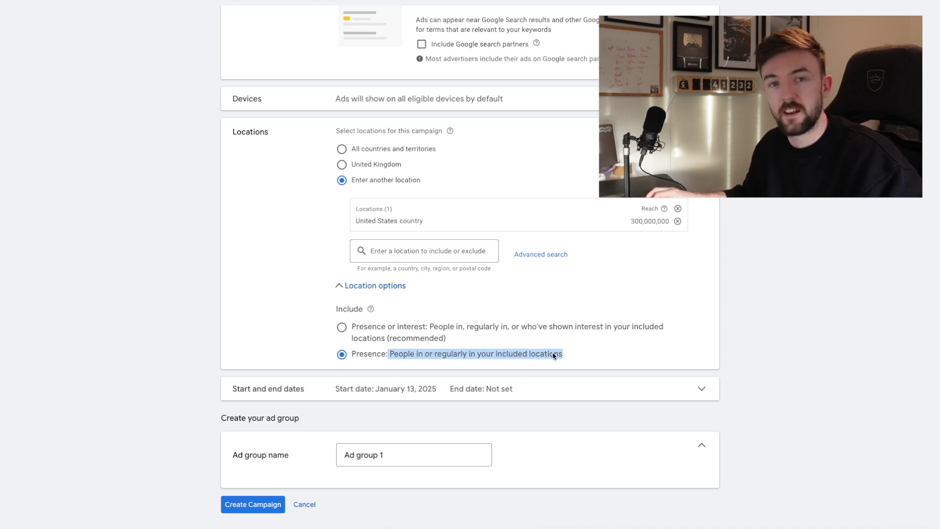
pyautogui.click(198, 324)
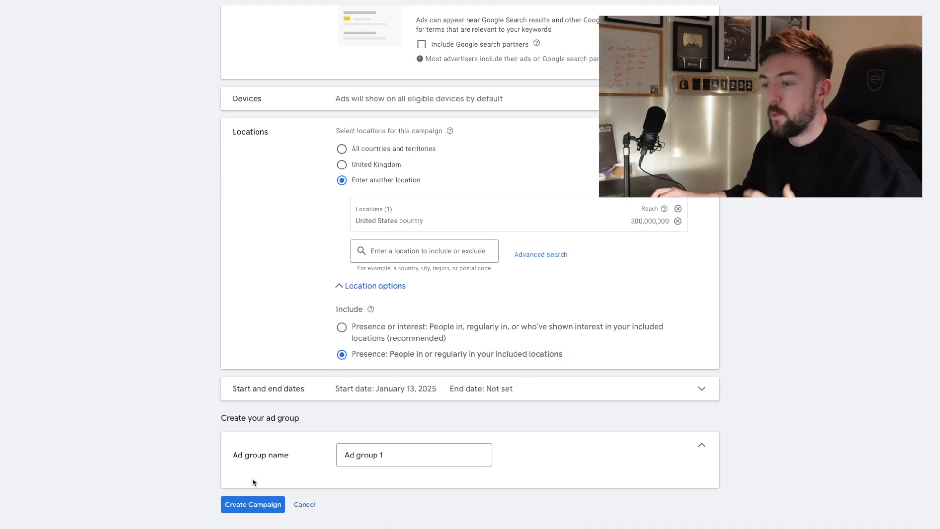